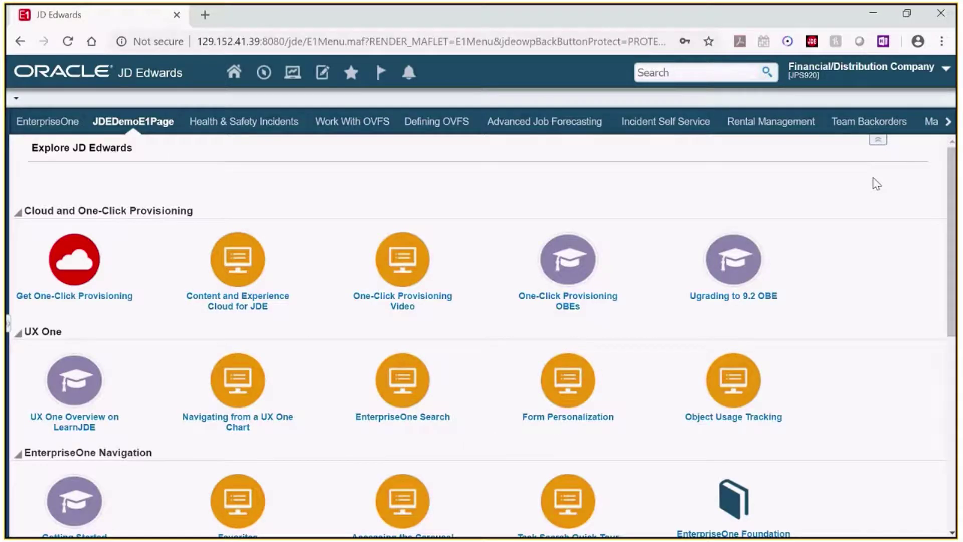
Launch Customer Service Inquiry from Favorites and bring up Query Manager beside it
{"action": "left_click", "coordinate": [354, 74]}
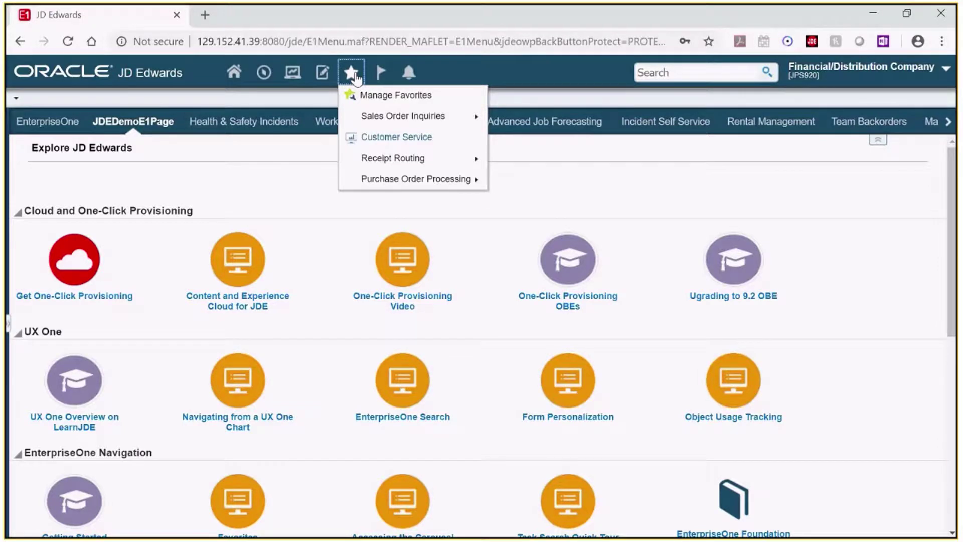
{"action": "left_click", "coordinate": [384, 137]}
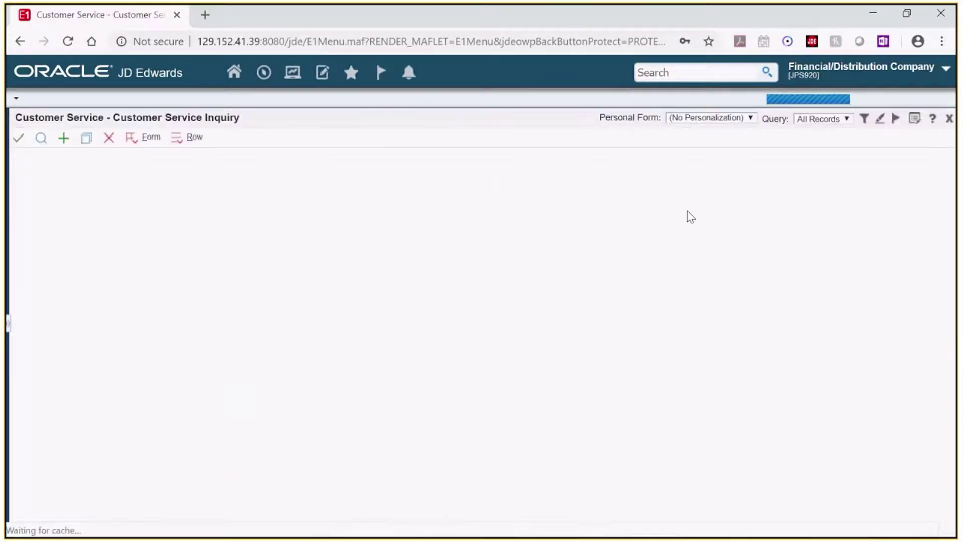
{"action": "left_click", "coordinate": [865, 120]}
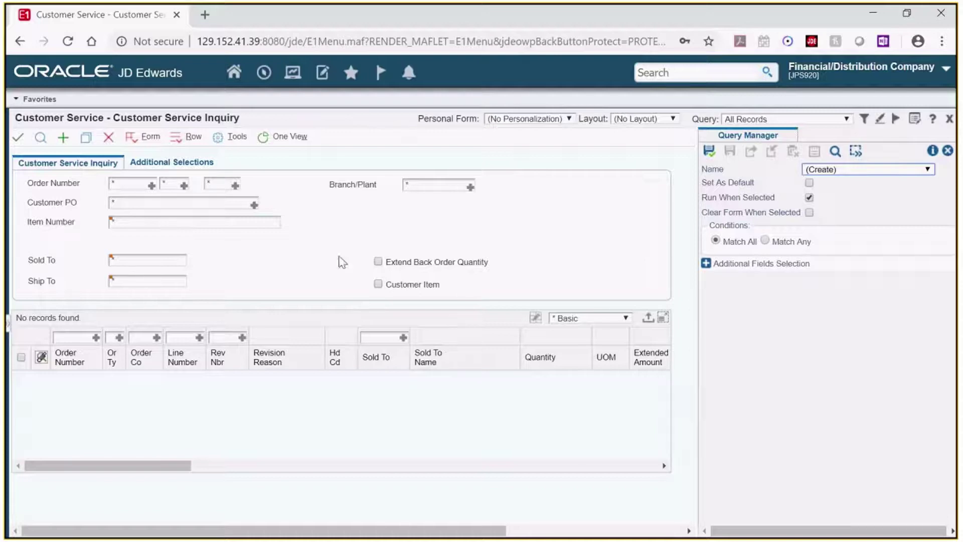
Add Order Type, Sold To, Next Status, Order Date and Quantity Shipped conditions to the draft query
{"action": "left_click", "coordinate": [188, 194]}
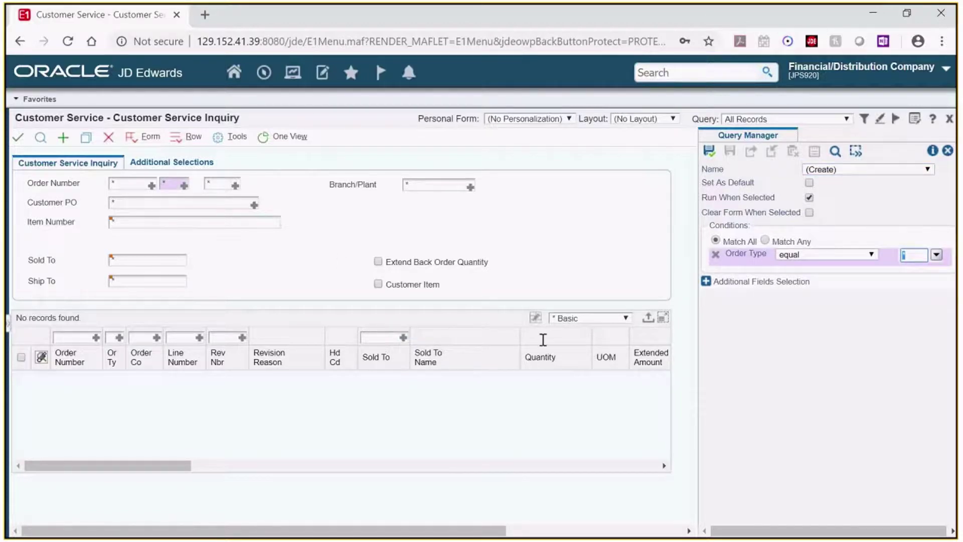
{"action": "left_click", "coordinate": [405, 342]}
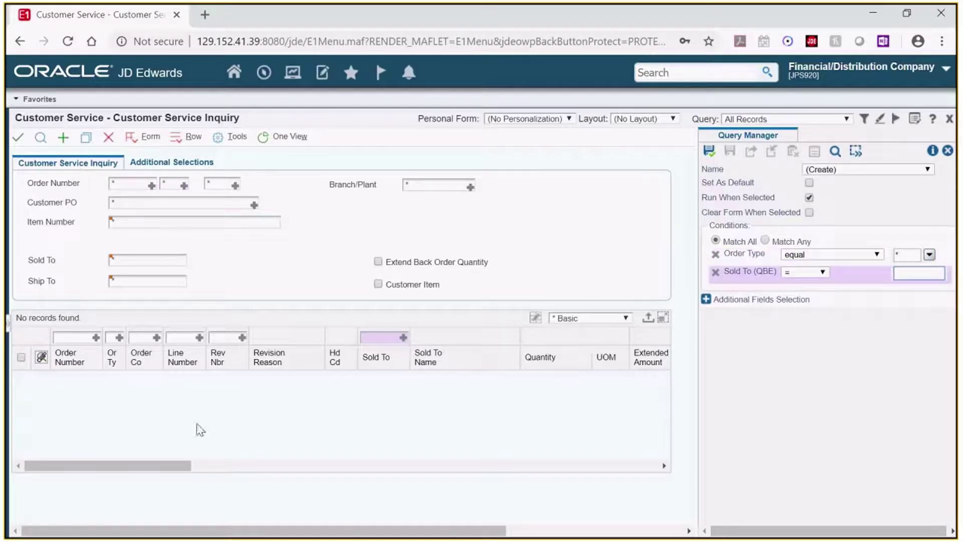
{"action": "left_click_drag", "start_coordinate": [173, 477], "coordinate": [360, 474]}
{"action": "left_click", "coordinate": [451, 339]}
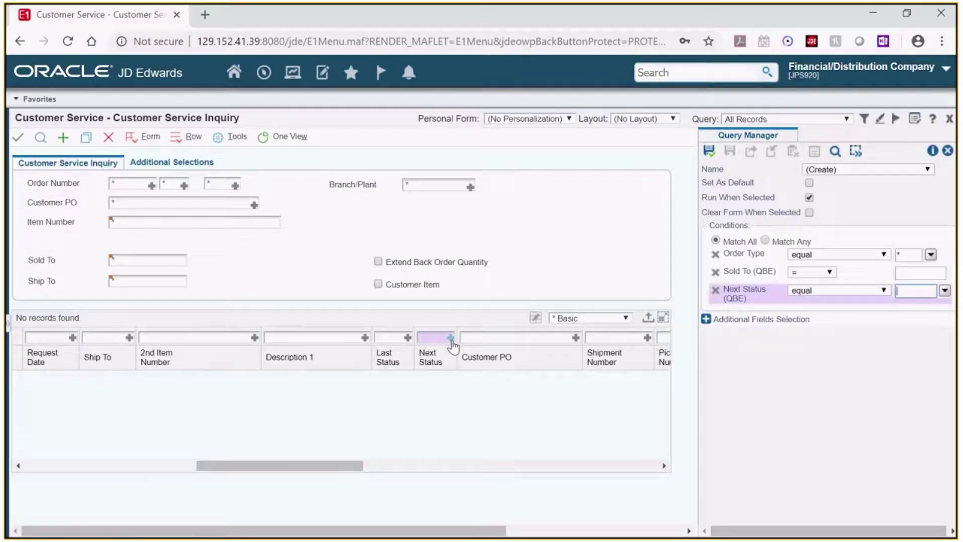
{"action": "left_click_drag", "start_coordinate": [340, 466], "coordinate": [559, 472]}
{"action": "left_click", "coordinate": [461, 358]}
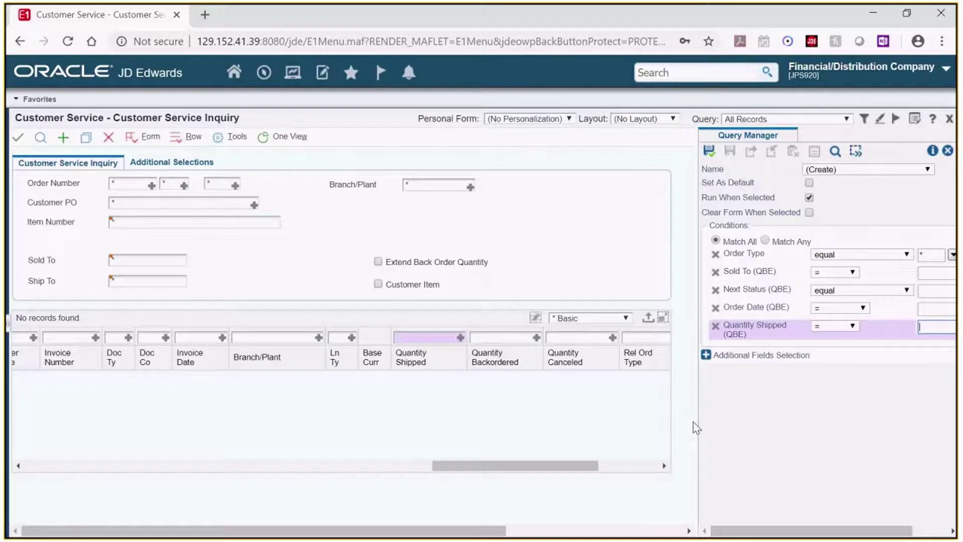
Discard the draft conditions, reopen Query Manager, and expand Additional Fields Selection
{"action": "left_click", "coordinate": [947, 152]}
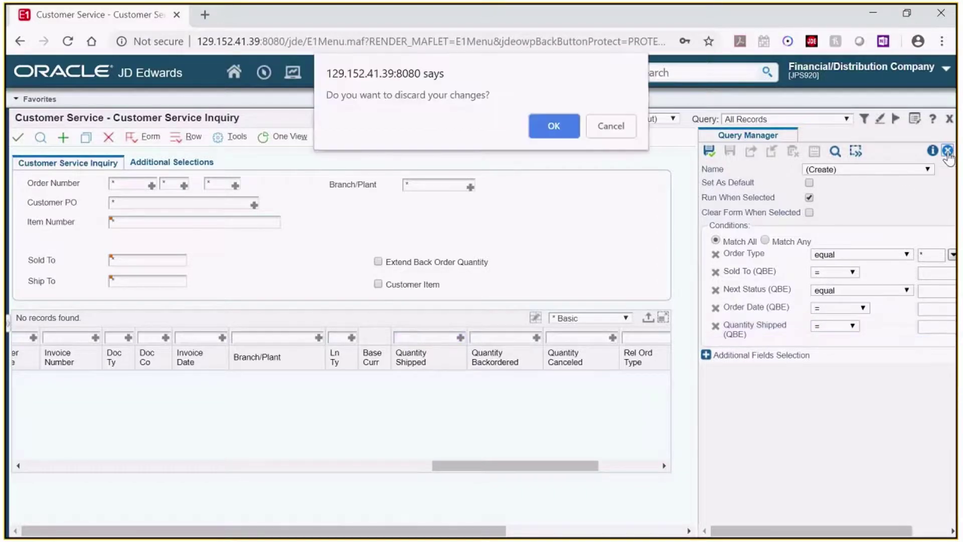
{"action": "left_click", "coordinate": [543, 124]}
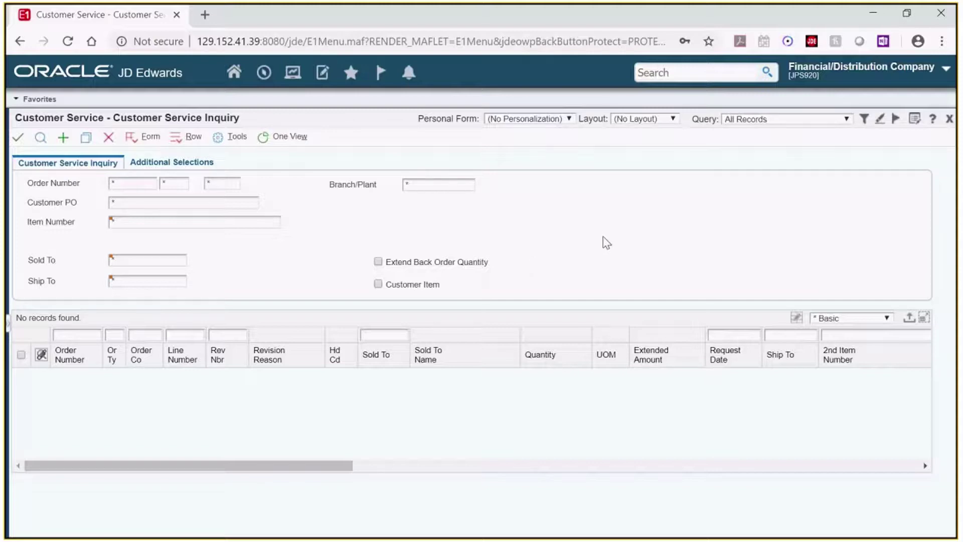
{"action": "left_click", "coordinate": [864, 118]}
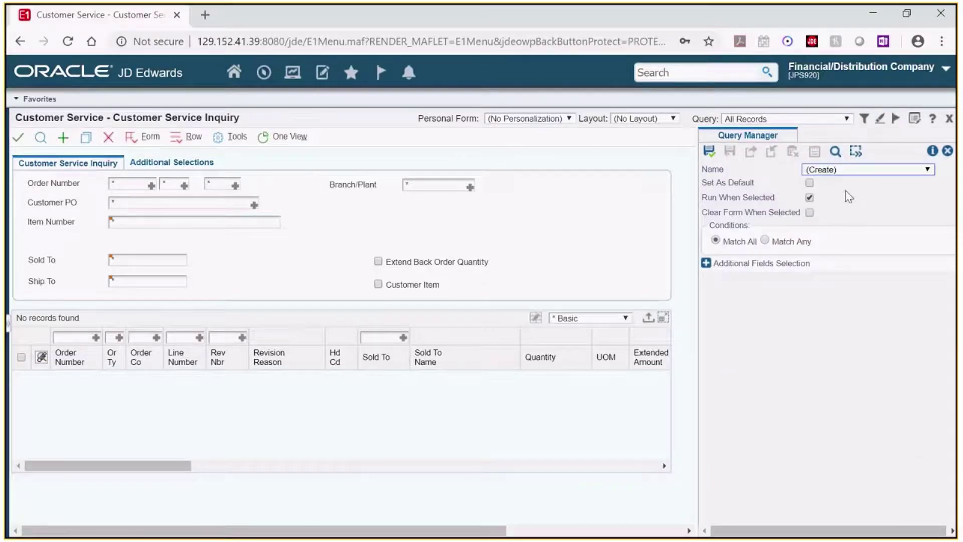
{"action": "left_click", "coordinate": [704, 267]}
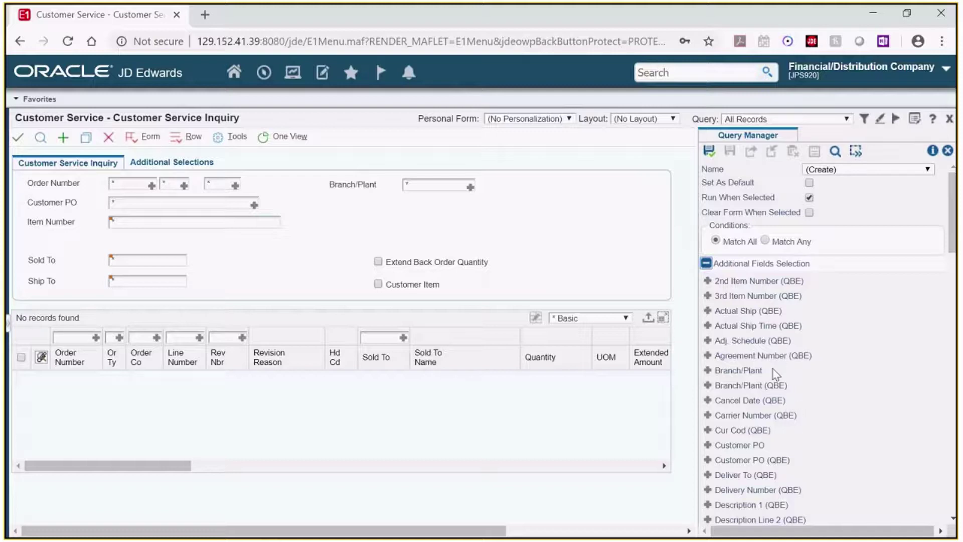
Add Order Type, Sold To (QBE) and Next Status (QBE) conditions from the Additional Fields list
{"action": "scroll", "coordinate": [776, 374], "scroll_direction": "down", "scroll_amount": 6}
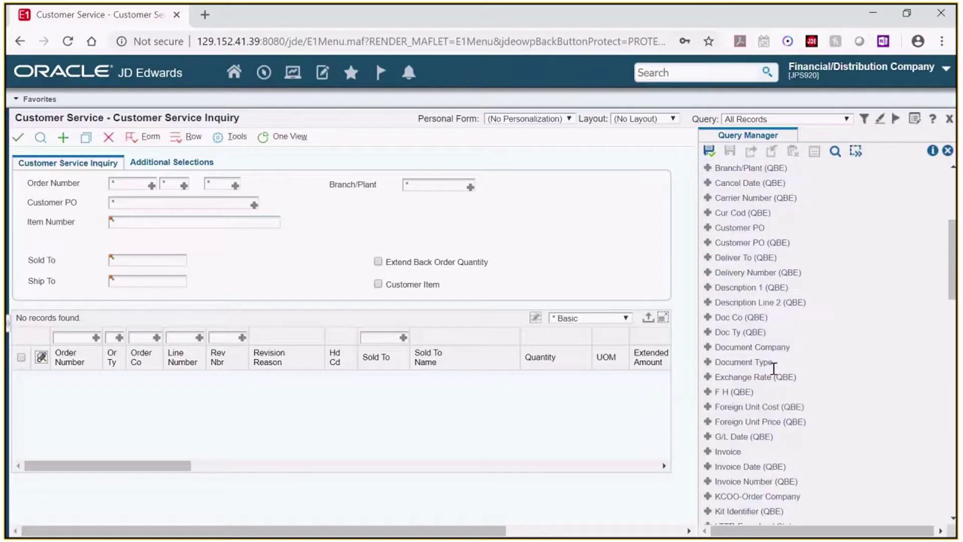
{"action": "scroll", "coordinate": [776, 373], "scroll_direction": "down", "scroll_amount": 2}
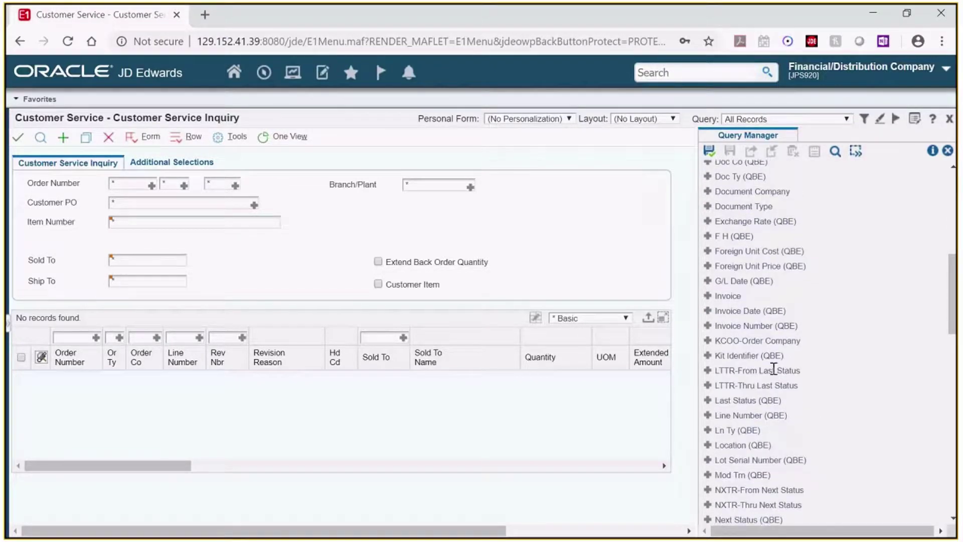
{"action": "scroll", "coordinate": [774, 371], "scroll_direction": "down", "scroll_amount": 6}
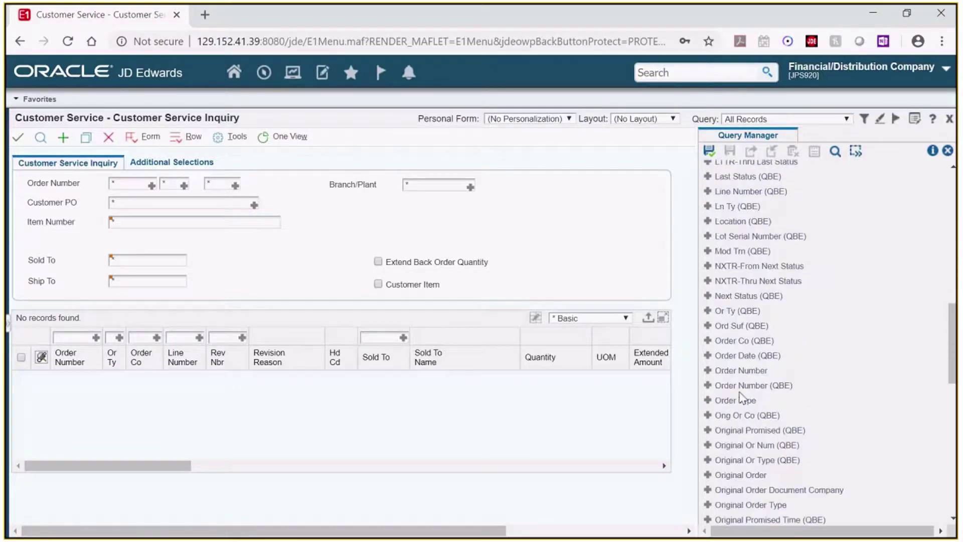
{"action": "left_click", "coordinate": [708, 401]}
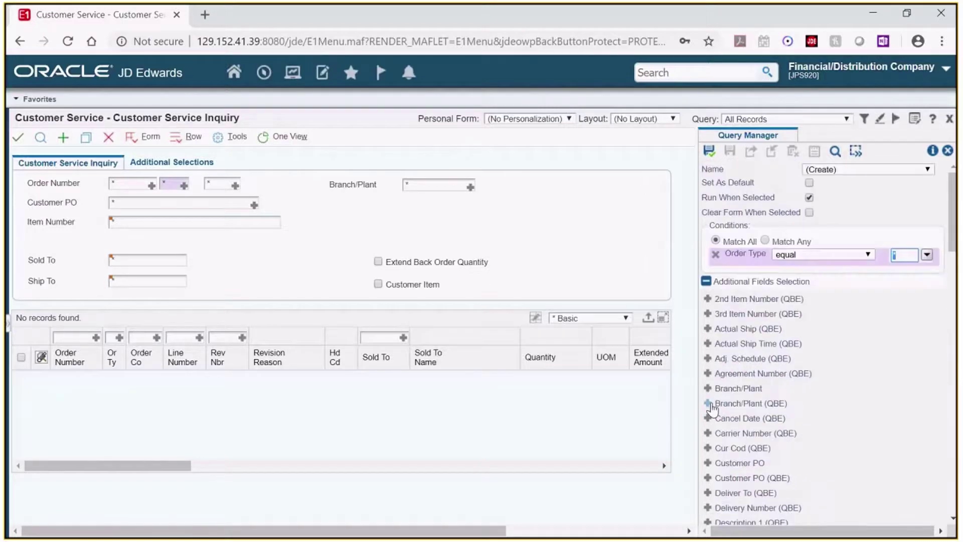
{"action": "scroll", "coordinate": [760, 401], "scroll_direction": "down", "scroll_amount": 15}
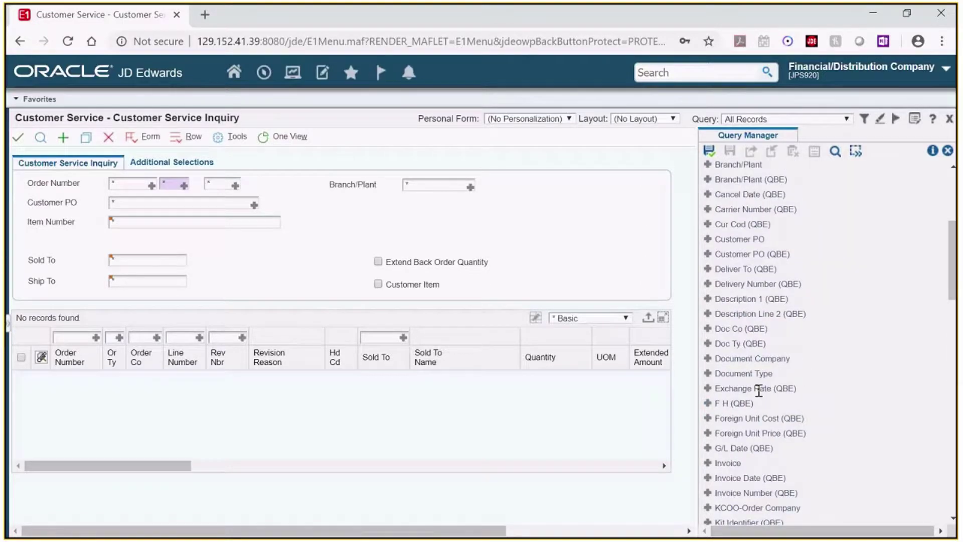
{"action": "scroll", "coordinate": [760, 391], "scroll_direction": "down", "scroll_amount": 3}
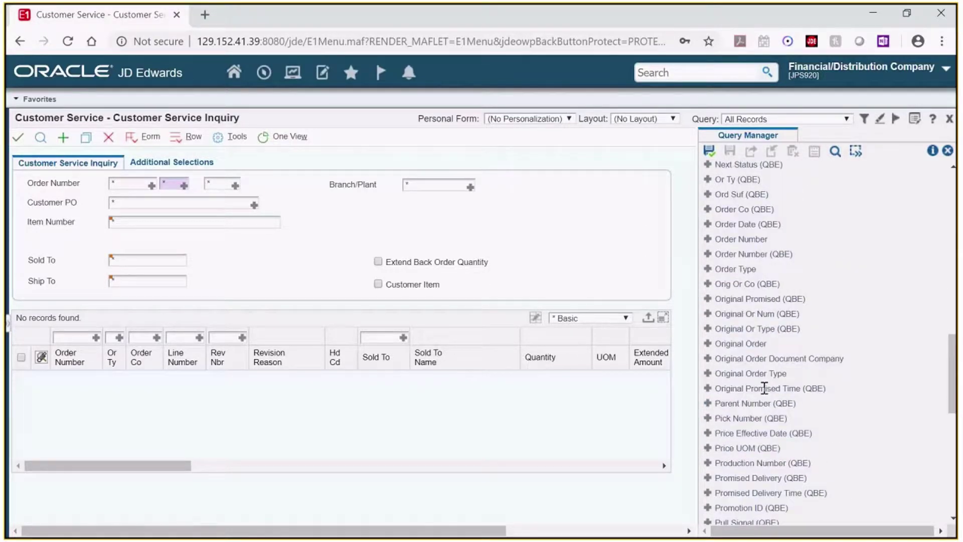
{"action": "scroll", "coordinate": [764, 388], "scroll_direction": "down", "scroll_amount": 10}
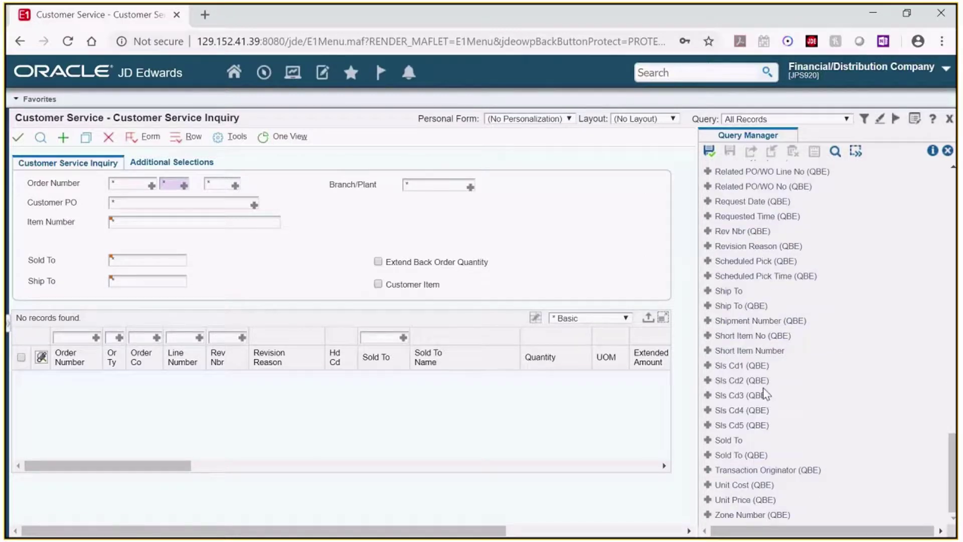
{"action": "left_click", "coordinate": [723, 455]}
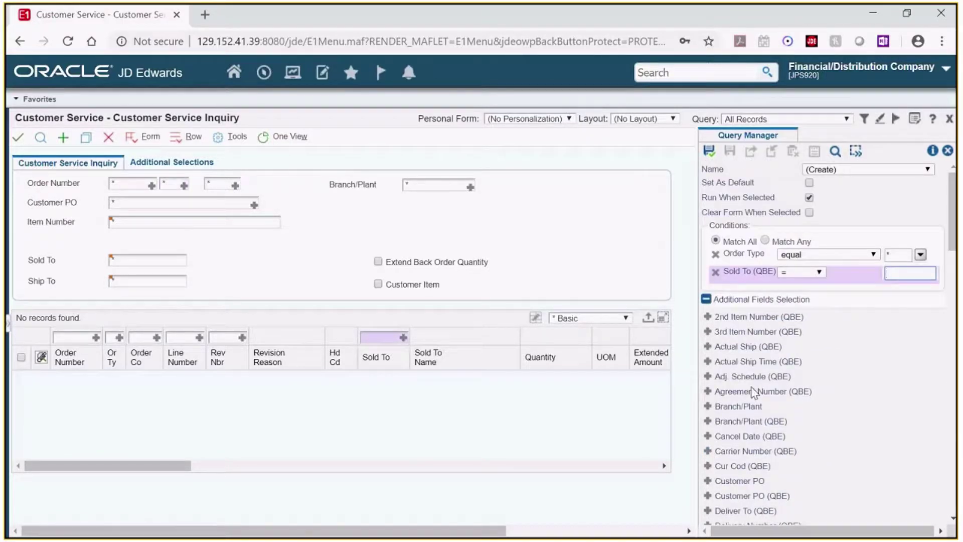
{"action": "scroll", "coordinate": [754, 392], "scroll_direction": "down", "scroll_amount": 8}
{"action": "scroll", "coordinate": [755, 392], "scroll_direction": "down", "scroll_amount": 3}
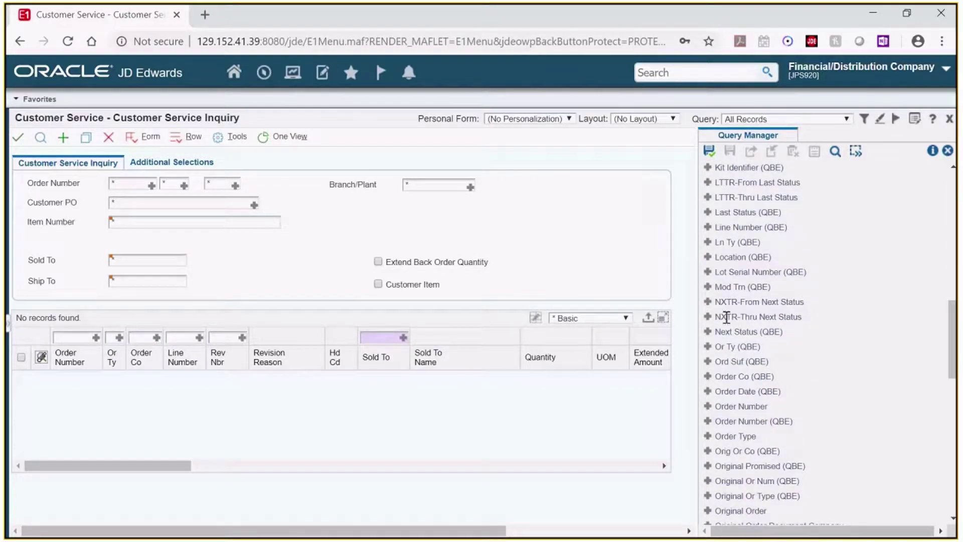
{"action": "left_click", "coordinate": [708, 333]}
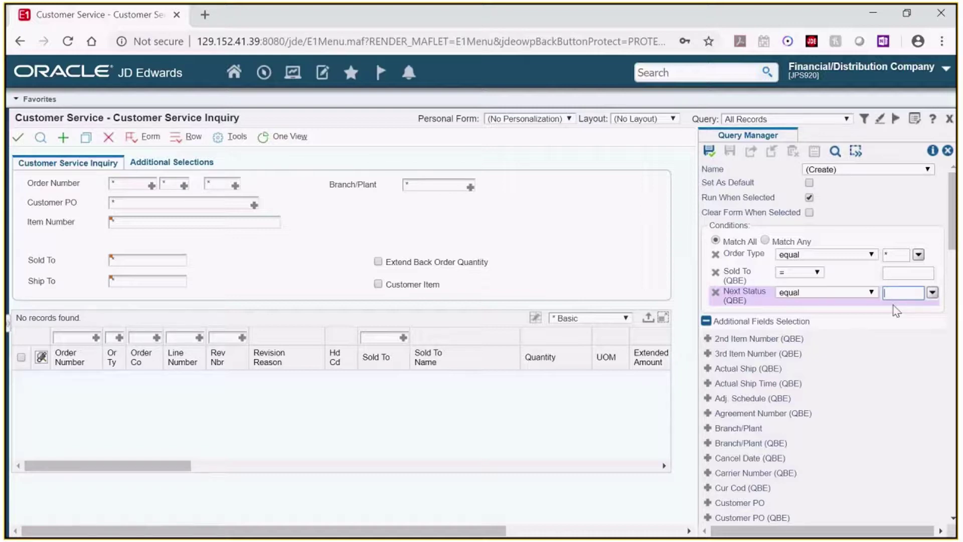
{"action": "left_click", "coordinate": [901, 256]}
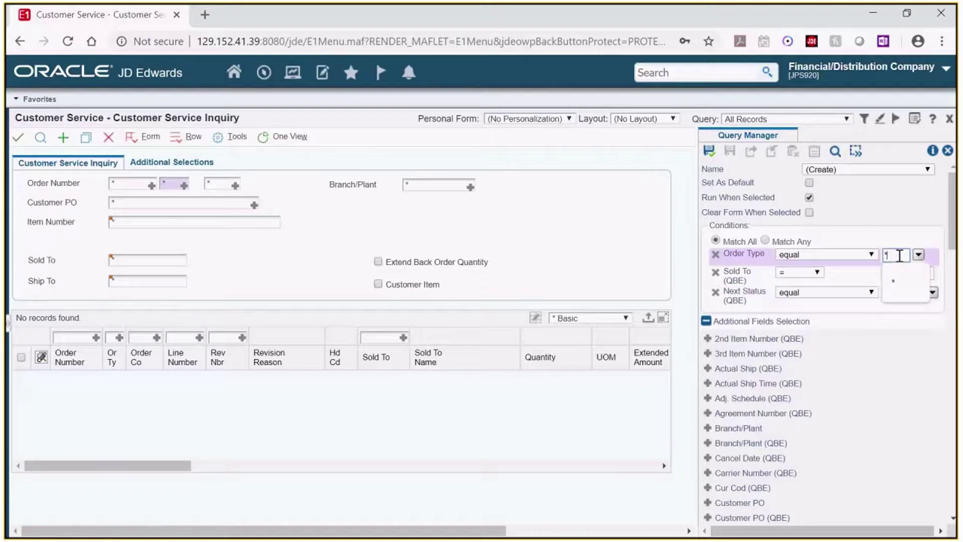
Enter Order Type SO, the Sold To customer number, and Next Status 540 as condition values
{"action": "type", "text": "SO"}
{"action": "key", "text": "Tab"}
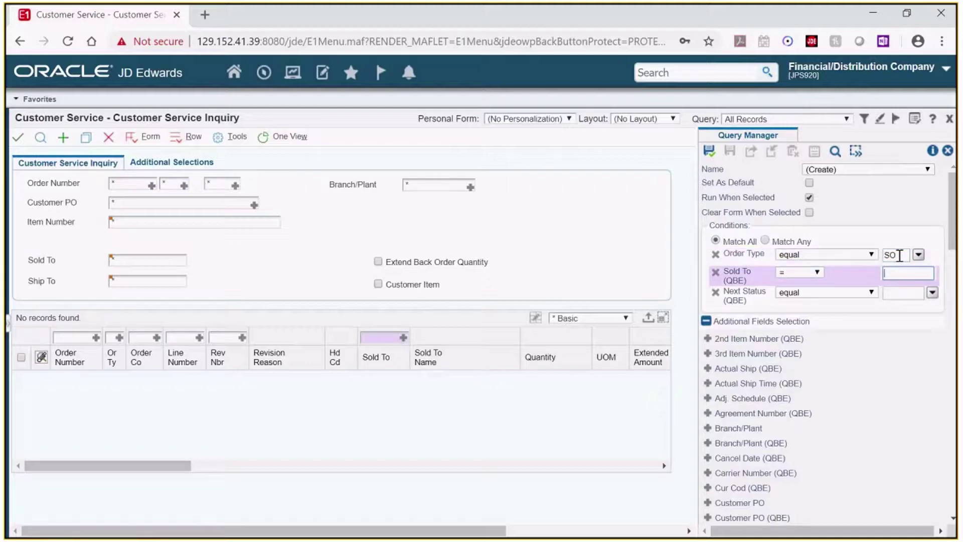
{"action": "type", "text": "4242"}
{"action": "left_click", "coordinate": [910, 292]}
{"action": "type", "text": "540"}
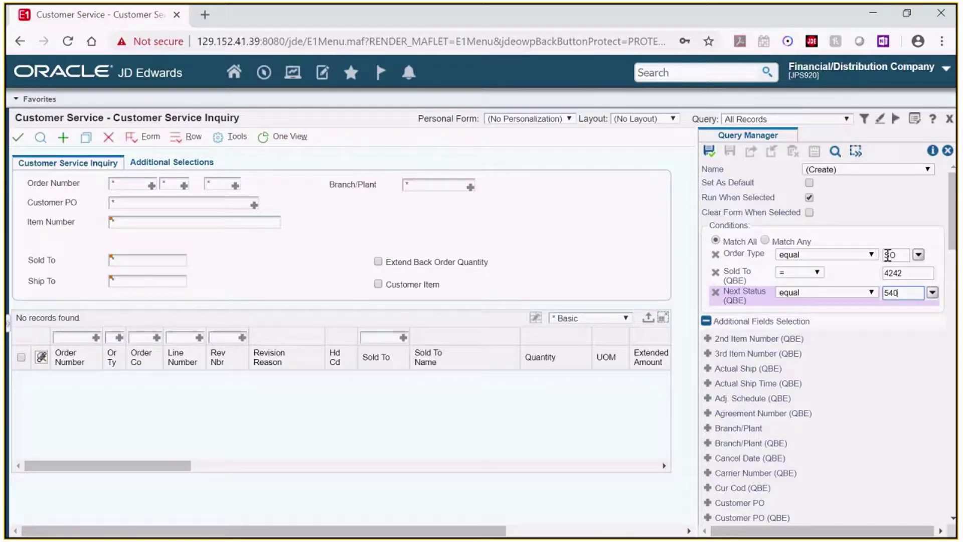
Review the Order Type, Next Status and Sold To operator choices, keeping Order Type at equal
{"action": "left_click", "coordinate": [872, 255]}
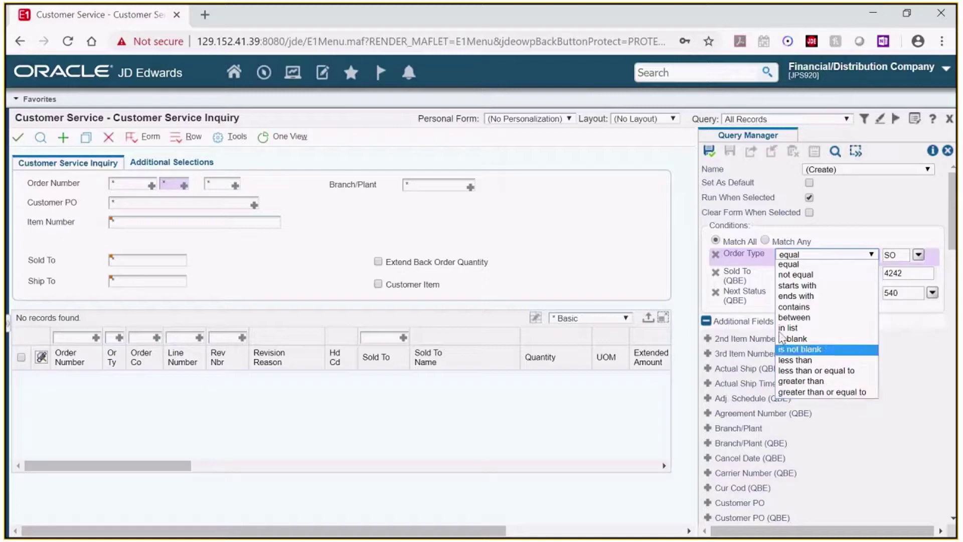
{"action": "left_click", "coordinate": [760, 296]}
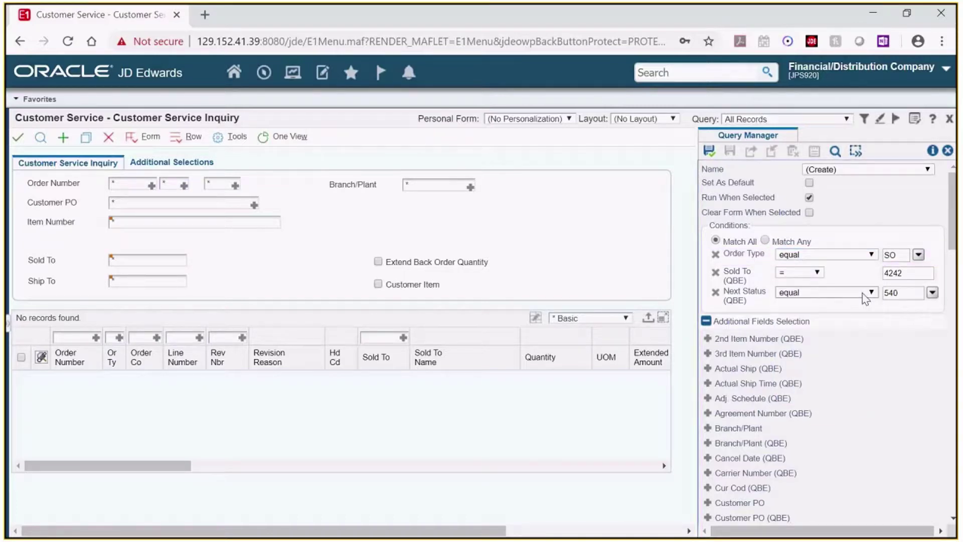
{"action": "left_click", "coordinate": [864, 295]}
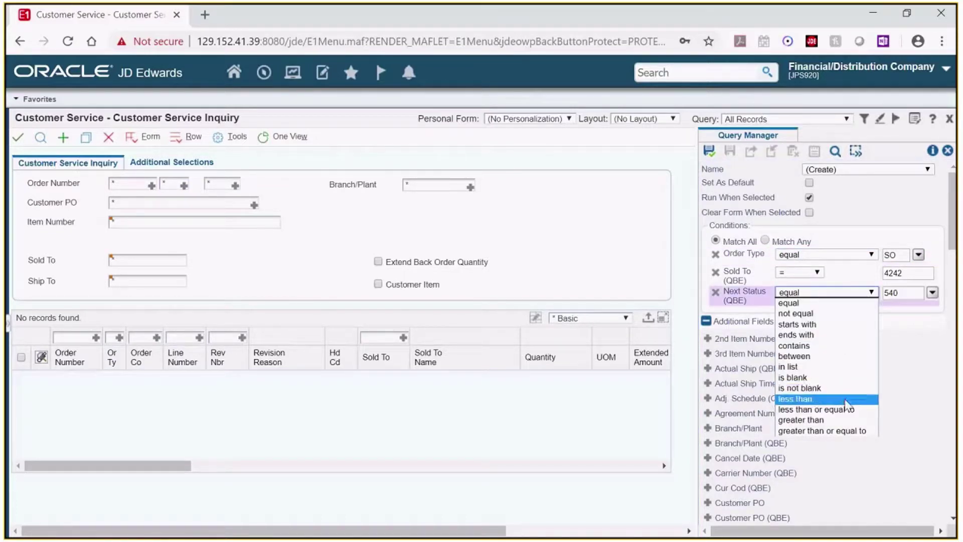
{"action": "left_click", "coordinate": [817, 273]}
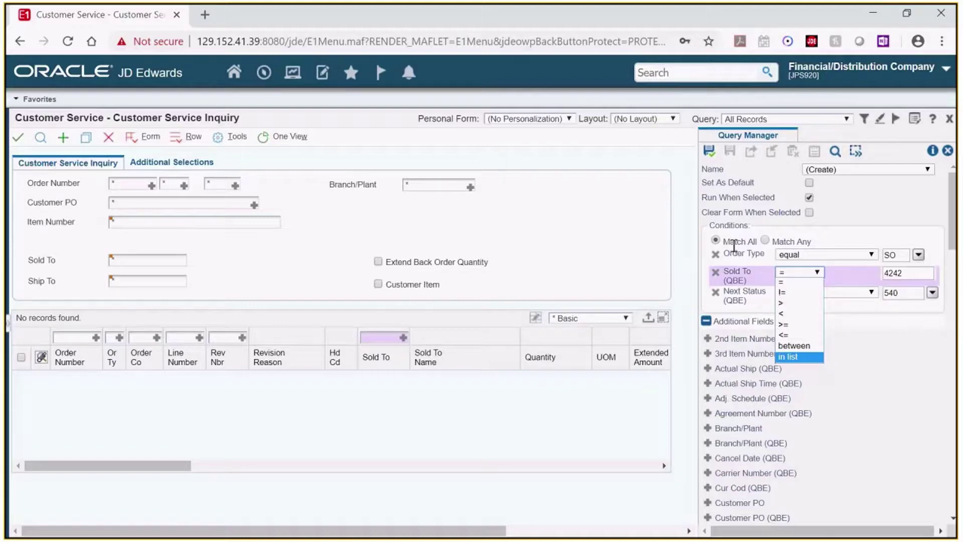
{"action": "left_click", "coordinate": [826, 255]}
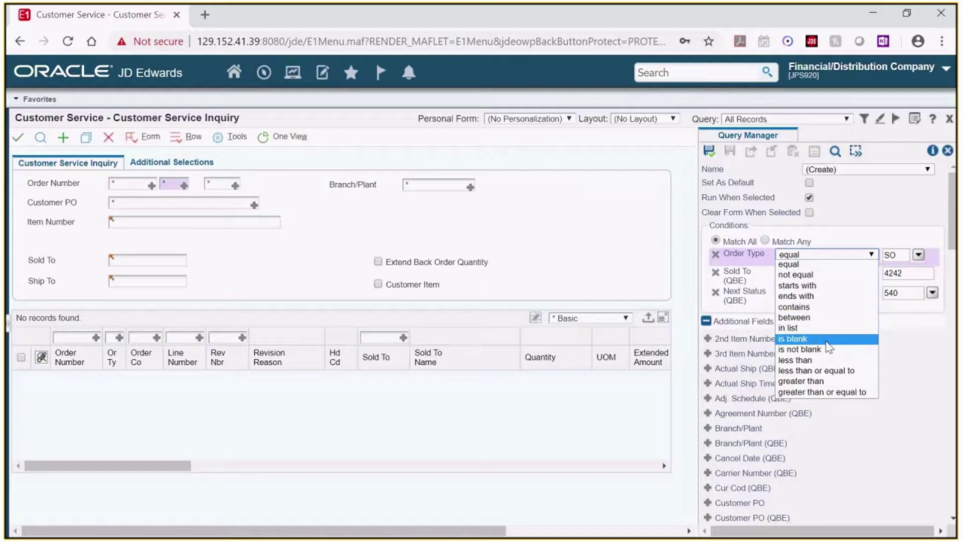
{"action": "left_click", "coordinate": [754, 281]}
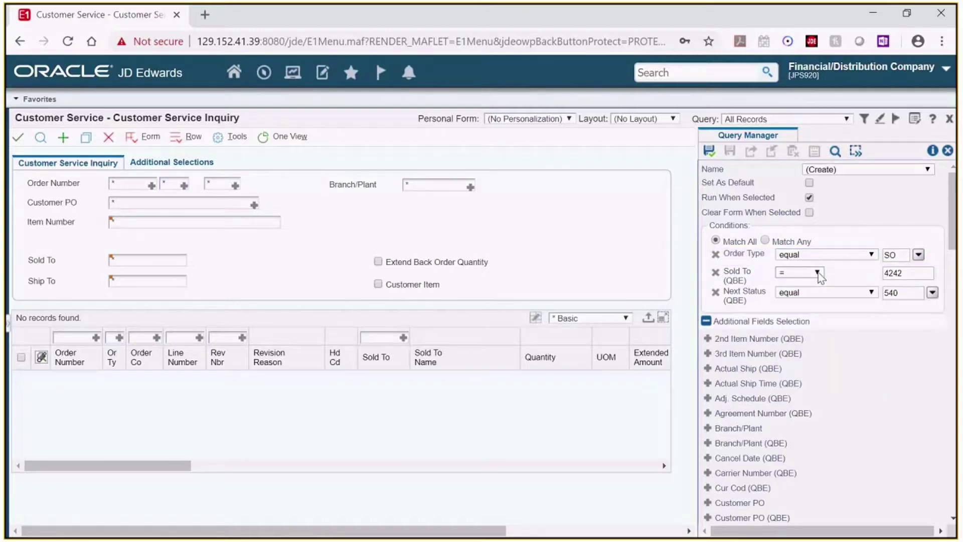
{"action": "left_click", "coordinate": [818, 274]}
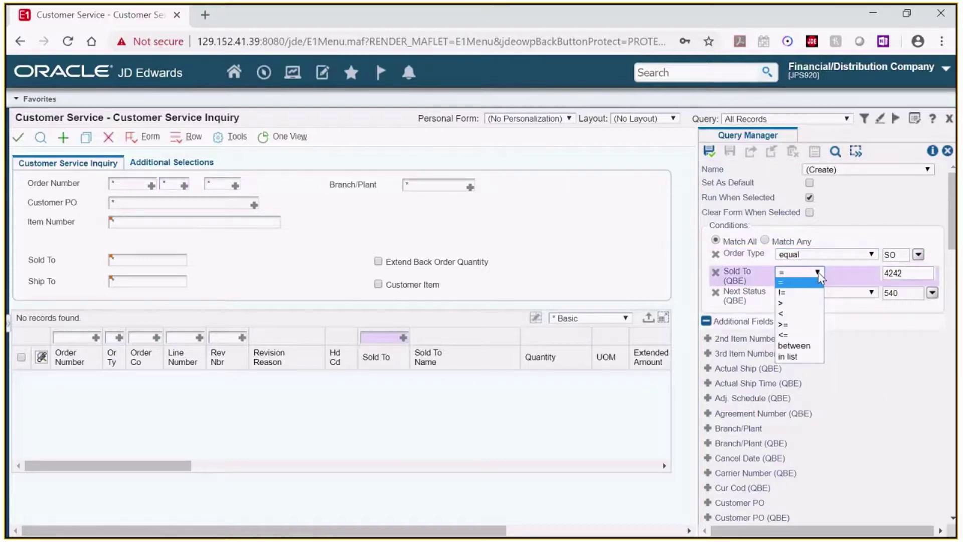
Change Sold To to 'in list', add the second customer number, and run the query
{"action": "left_click", "coordinate": [785, 357]}
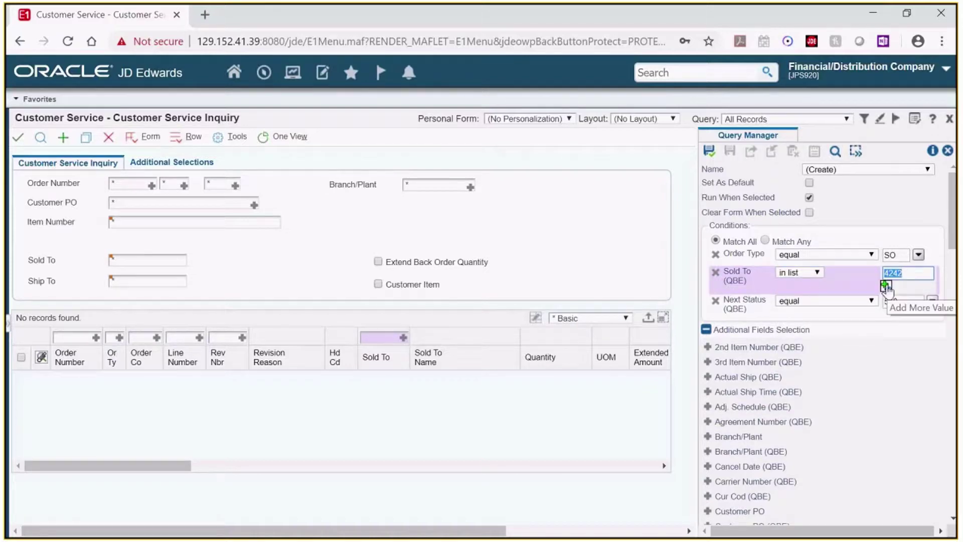
{"action": "left_click", "coordinate": [886, 286]}
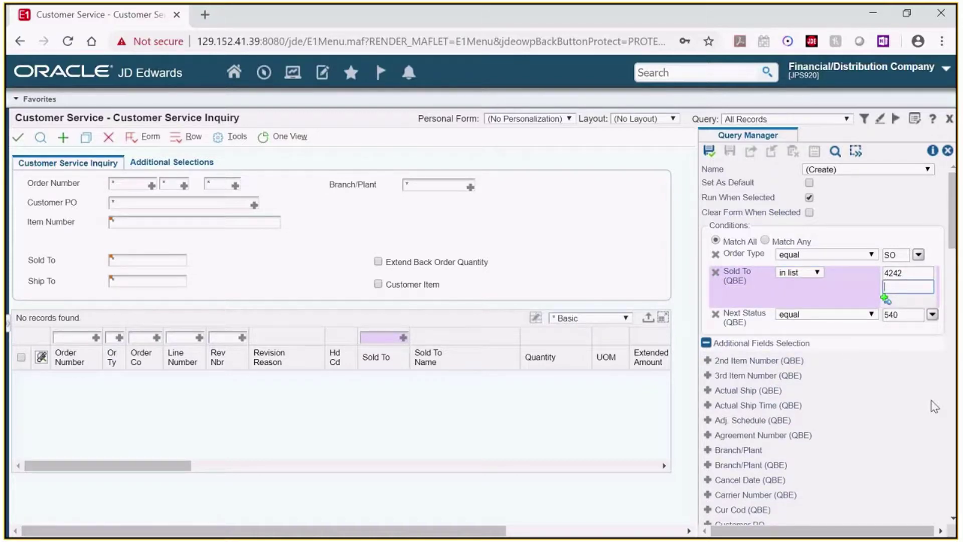
{"action": "type", "text": "4275"}
{"action": "left_click", "coordinate": [835, 152]}
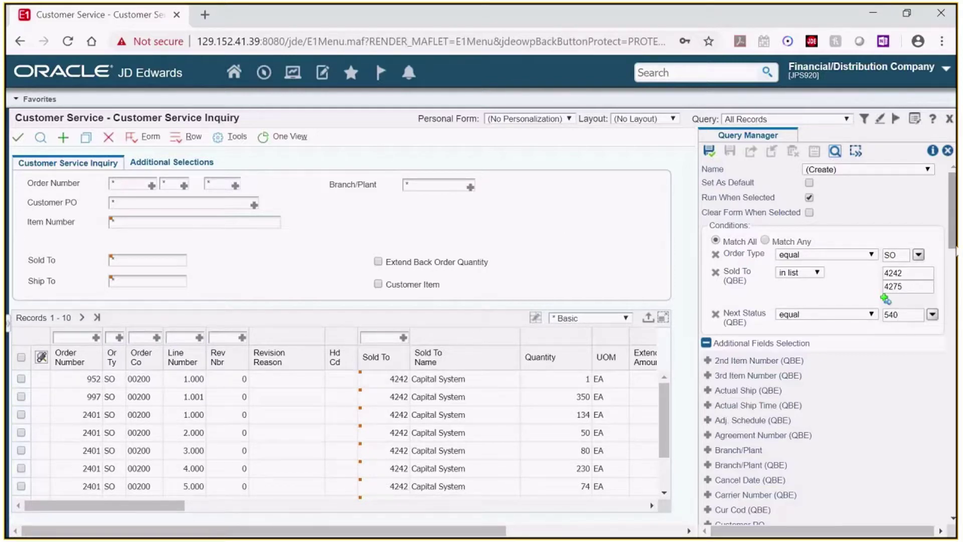
Save the query under a name combining both customer numbers and Next540
{"action": "left_click", "coordinate": [709, 150]}
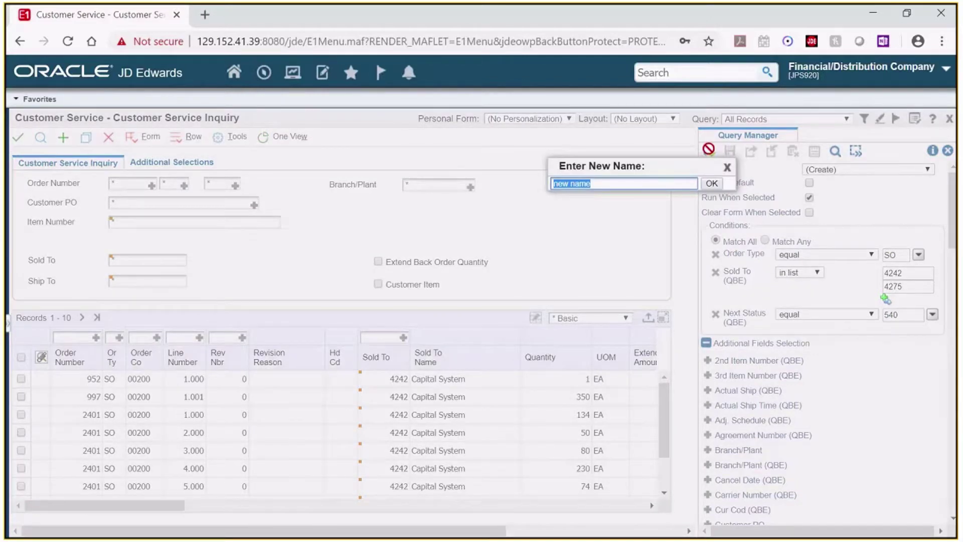
{"action": "type", "text": "Cust4"}
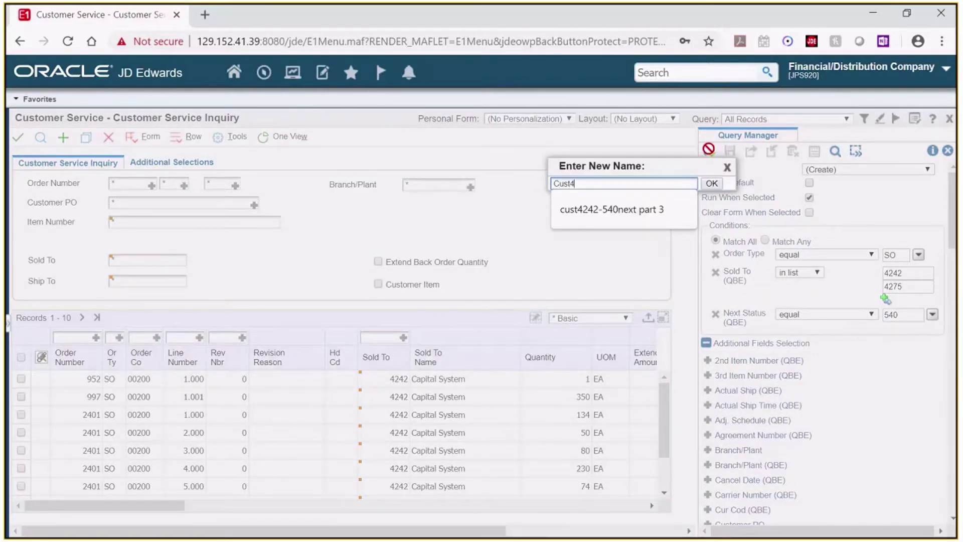
{"action": "type", "text": "242 4275"}
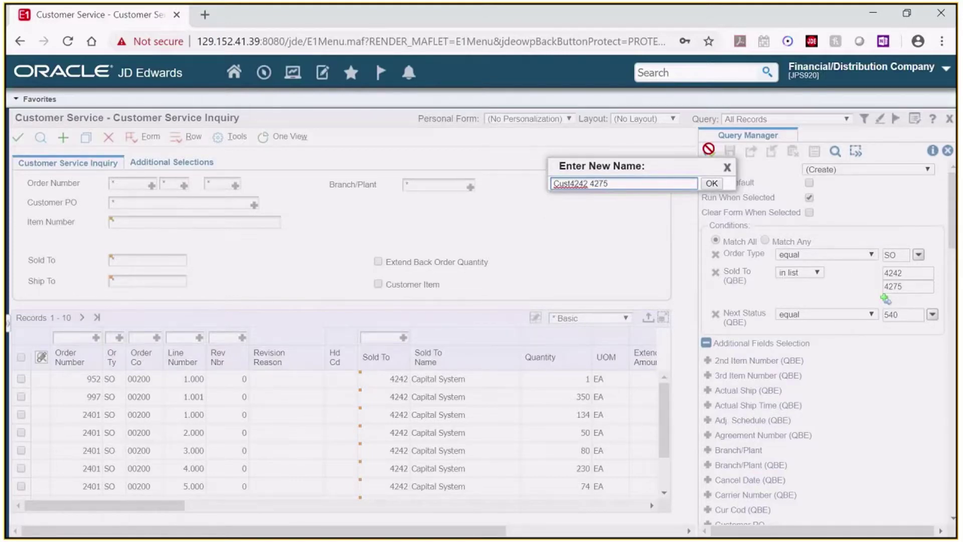
{"action": "type", "text": "-Next540"}
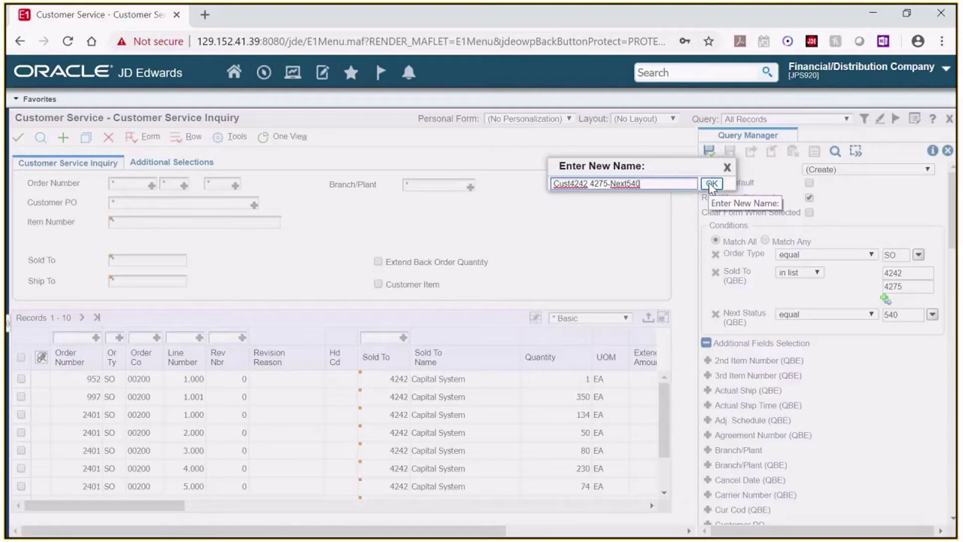
{"action": "left_click", "coordinate": [711, 185]}
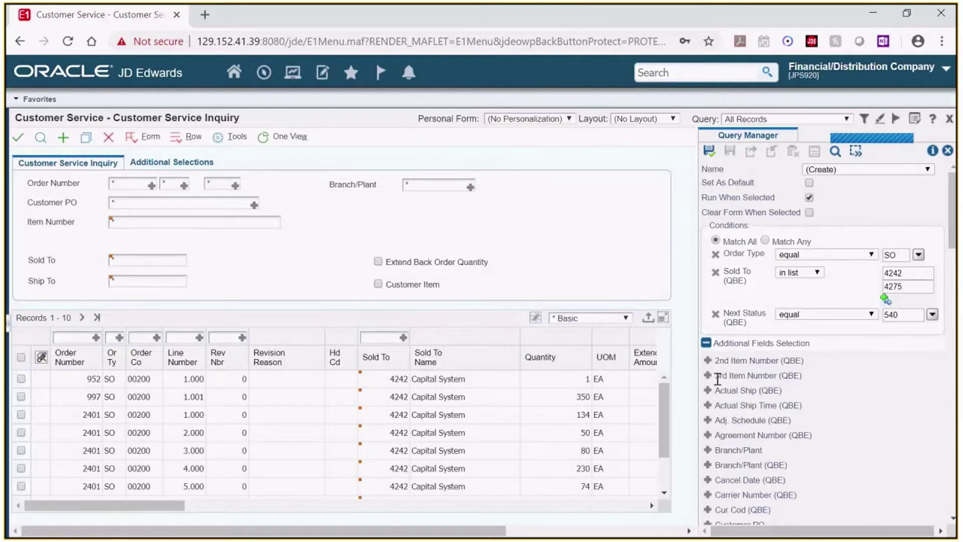
Fetch all 135 matching records and scroll through the orders for both customers
{"action": "left_click", "coordinate": [97, 317]}
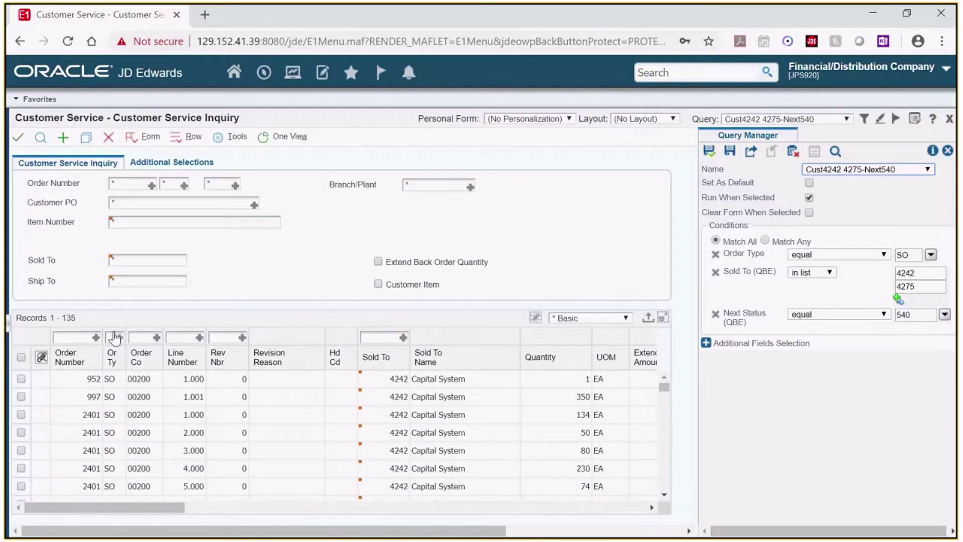
{"action": "scroll", "coordinate": [428, 412], "scroll_direction": "down", "scroll_amount": 2}
{"action": "scroll", "coordinate": [430, 409], "scroll_direction": "down", "scroll_amount": 15}
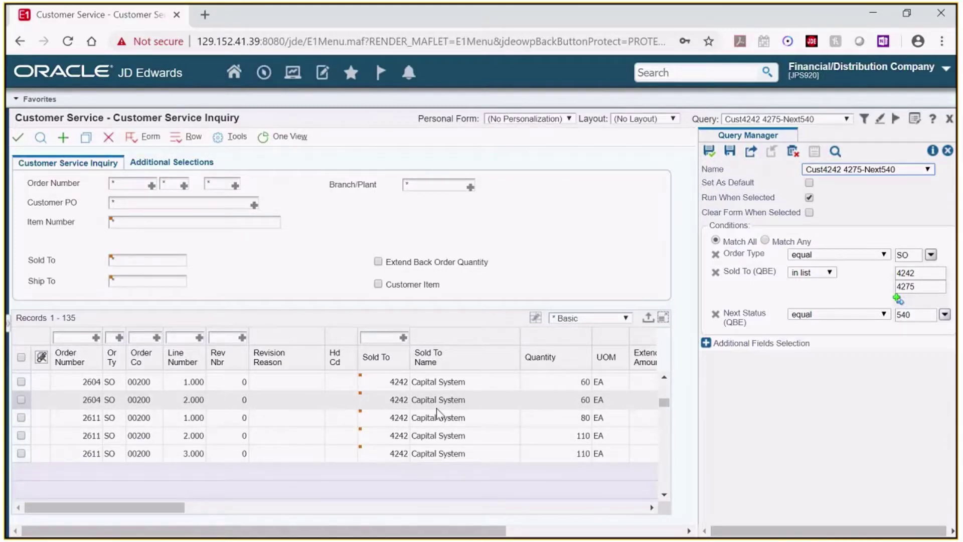
{"action": "scroll", "coordinate": [427, 424], "scroll_direction": "down", "scroll_amount": 3}
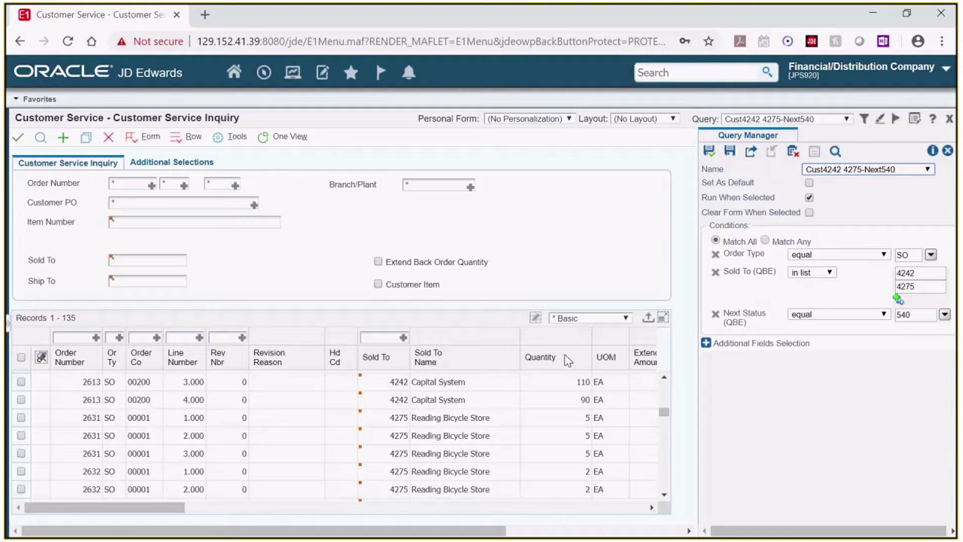
{"action": "left_click", "coordinate": [947, 150]}
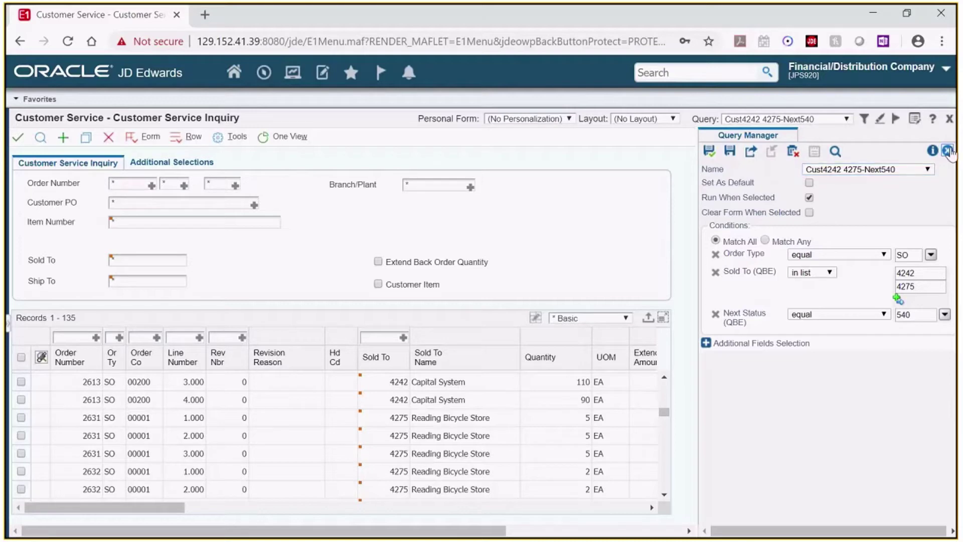
{"action": "left_click", "coordinate": [864, 120]}
{"action": "left_click", "coordinate": [947, 150]}
{"action": "left_click", "coordinate": [793, 119]}
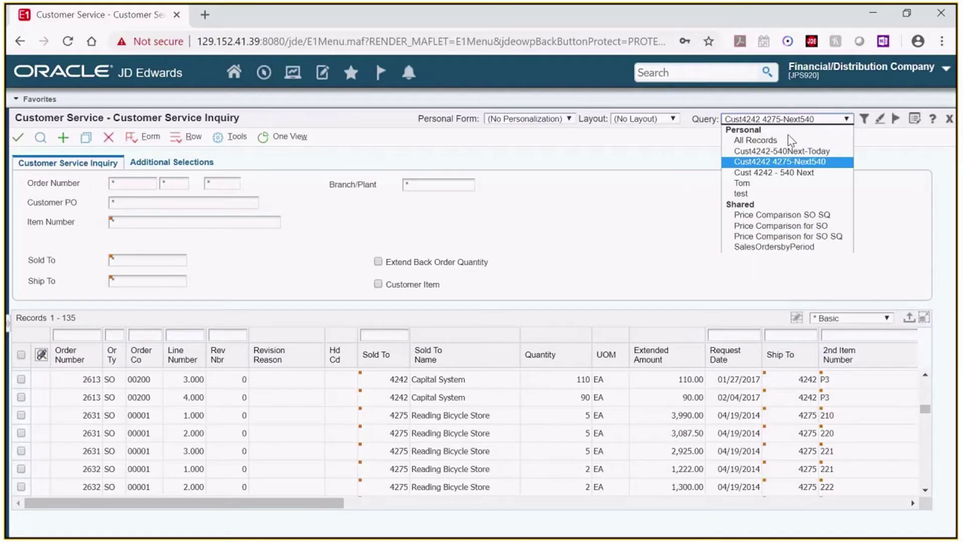
{"action": "left_click", "coordinate": [791, 140]}
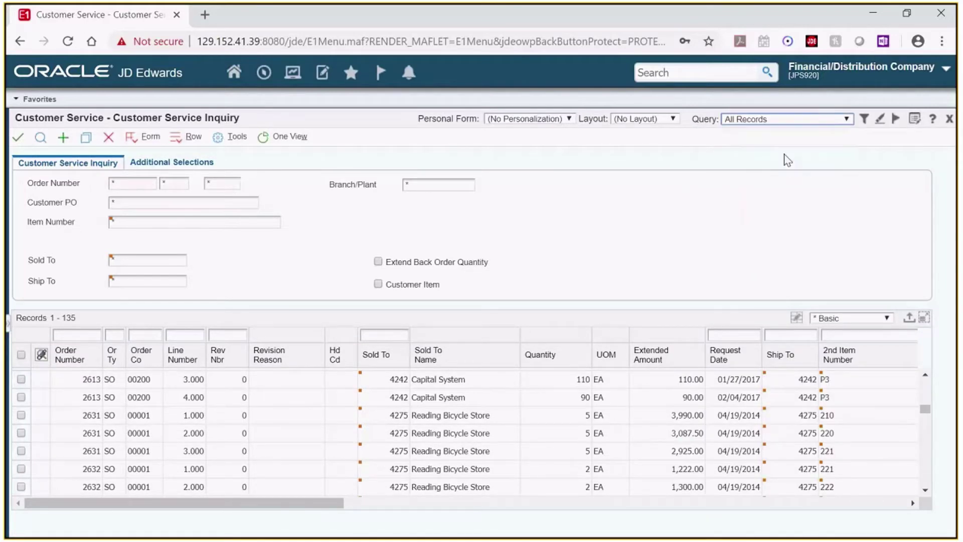
{"action": "left_click", "coordinate": [863, 119]}
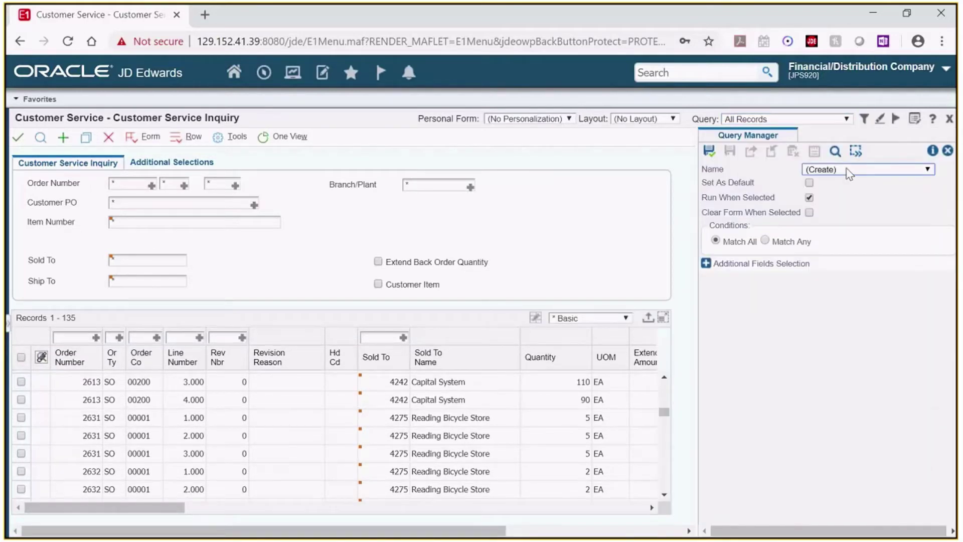
{"action": "left_click", "coordinate": [848, 171]}
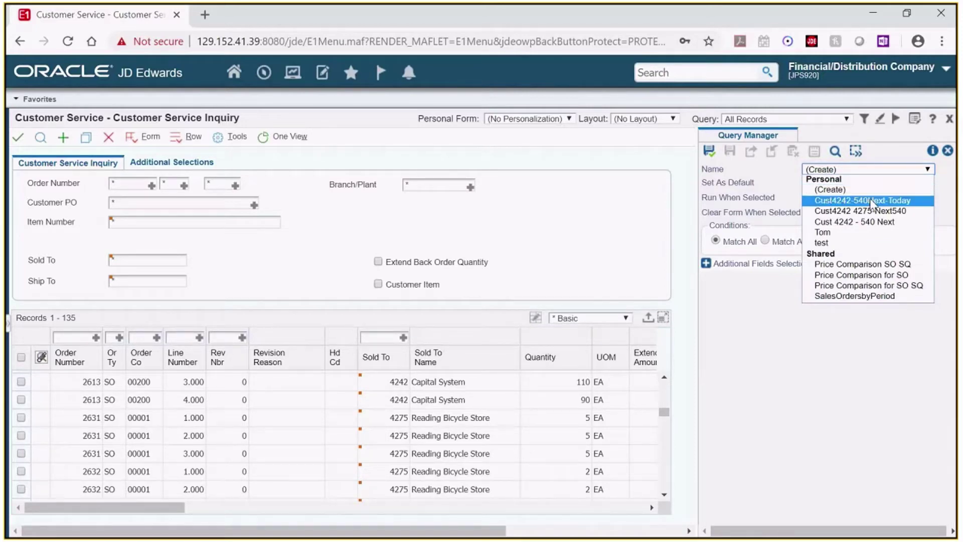
{"action": "left_click", "coordinate": [871, 212]}
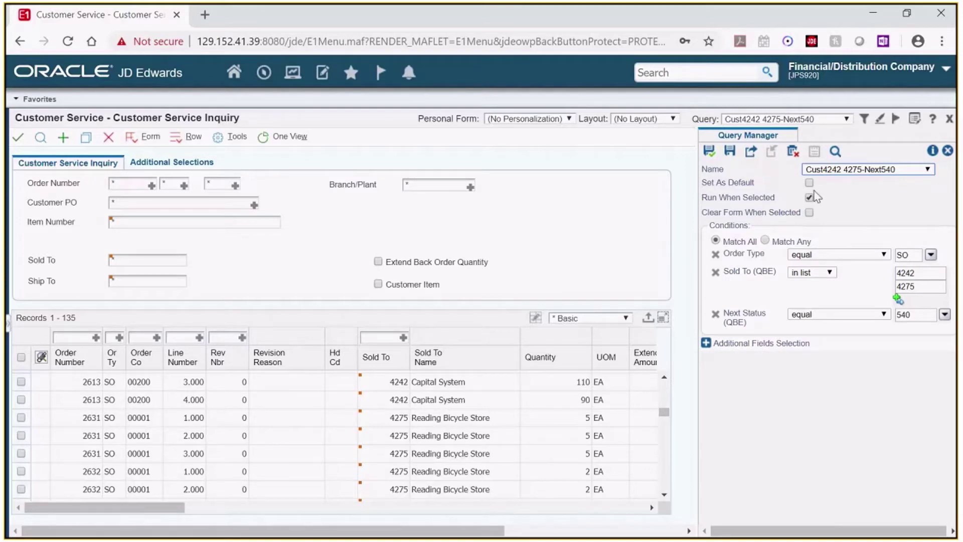
Save a copy named 'Save As Test' and remove its Next Status condition
{"action": "left_click", "coordinate": [731, 152]}
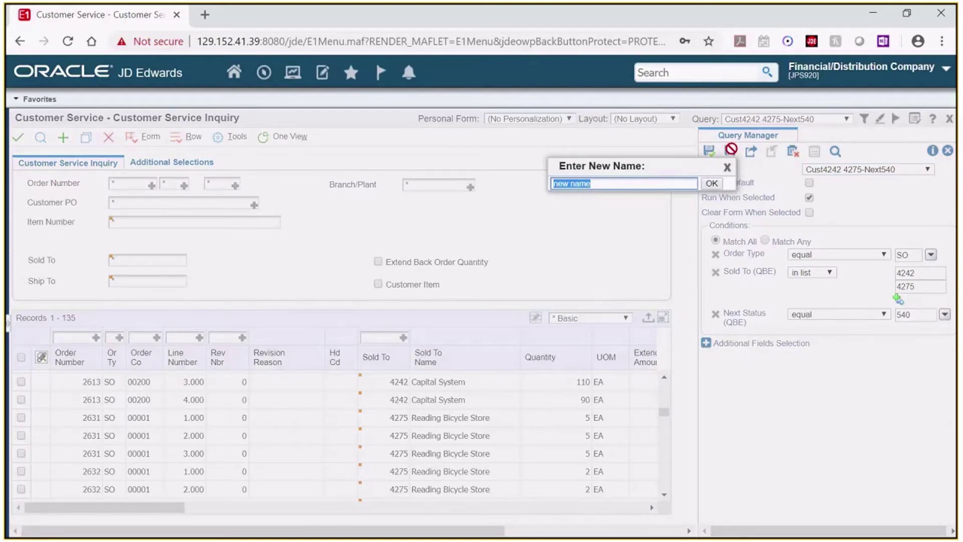
{"action": "type", "text": "Save As Test"}
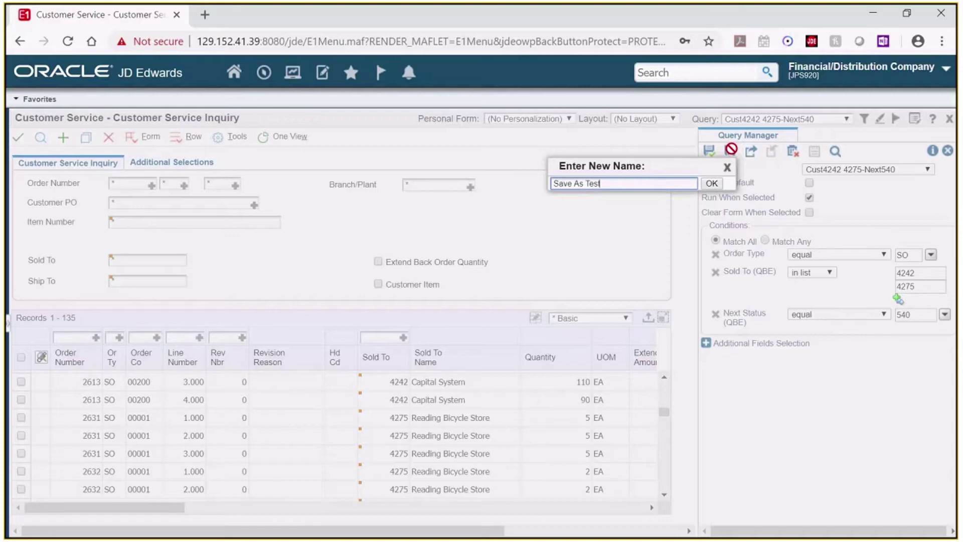
{"action": "left_click", "coordinate": [712, 185]}
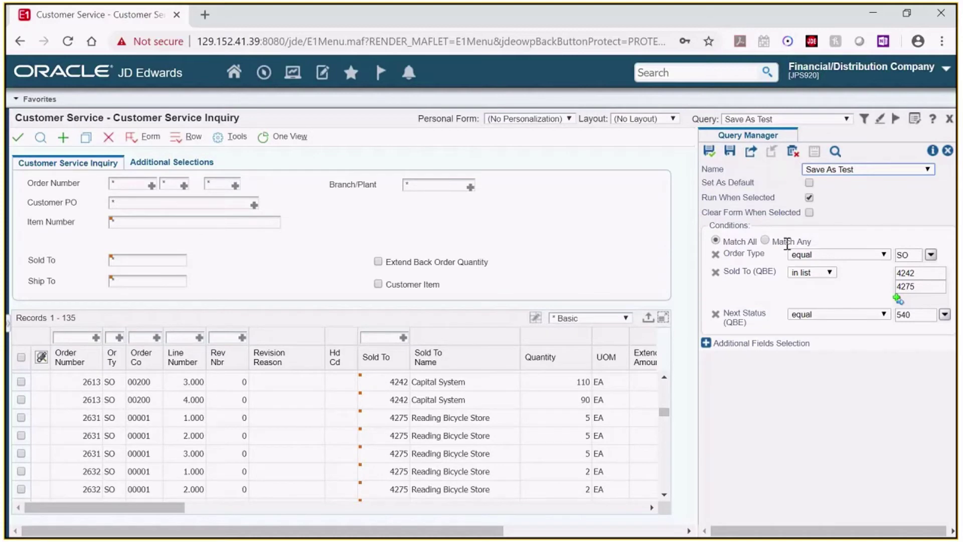
{"action": "left_click", "coordinate": [715, 314]}
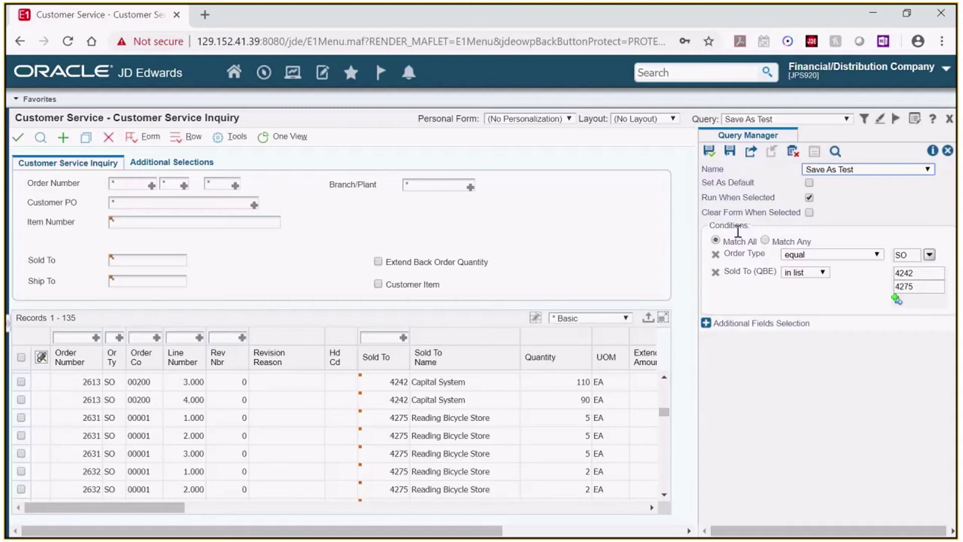
Delete the Save As Test query, confirm the deletion, and check the saved queries list
{"action": "left_click", "coordinate": [795, 153]}
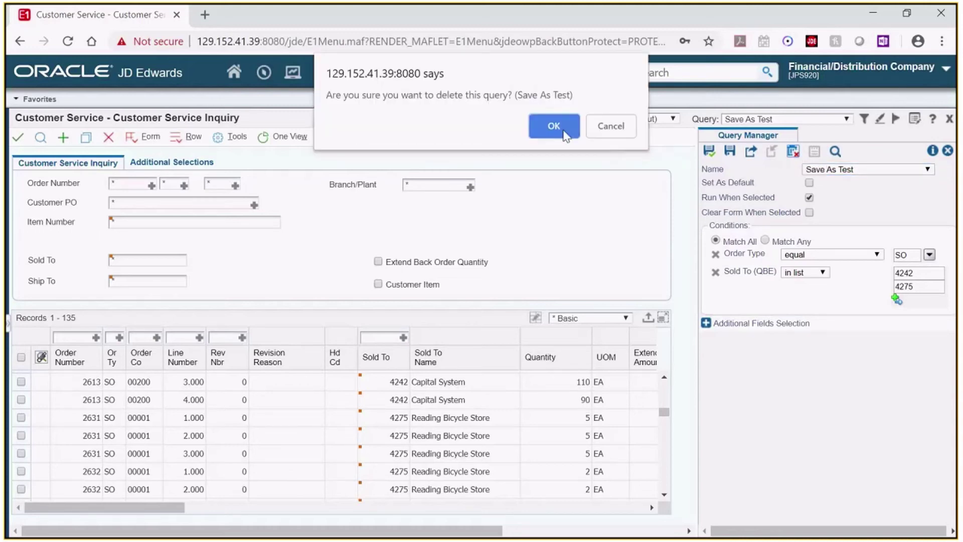
{"action": "left_click", "coordinate": [564, 132]}
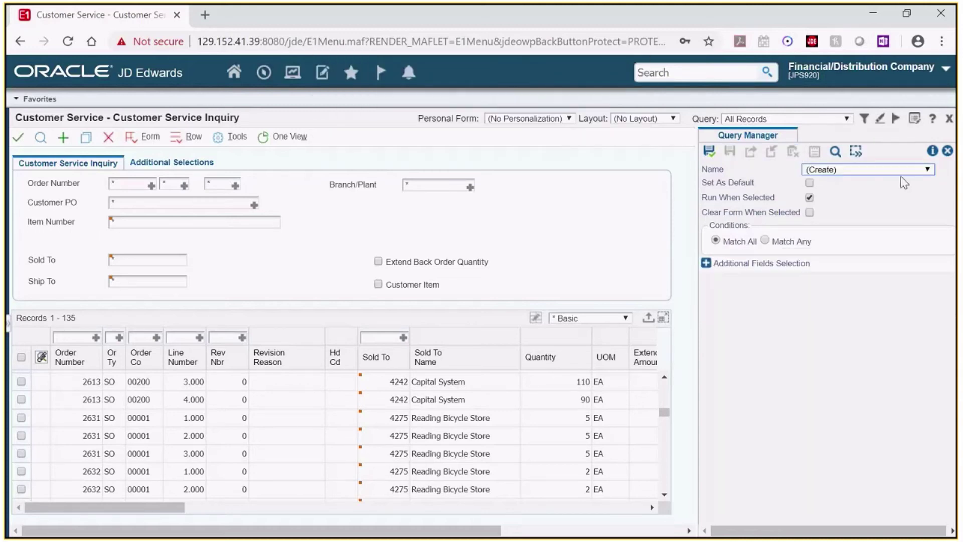
{"action": "left_click", "coordinate": [860, 173]}
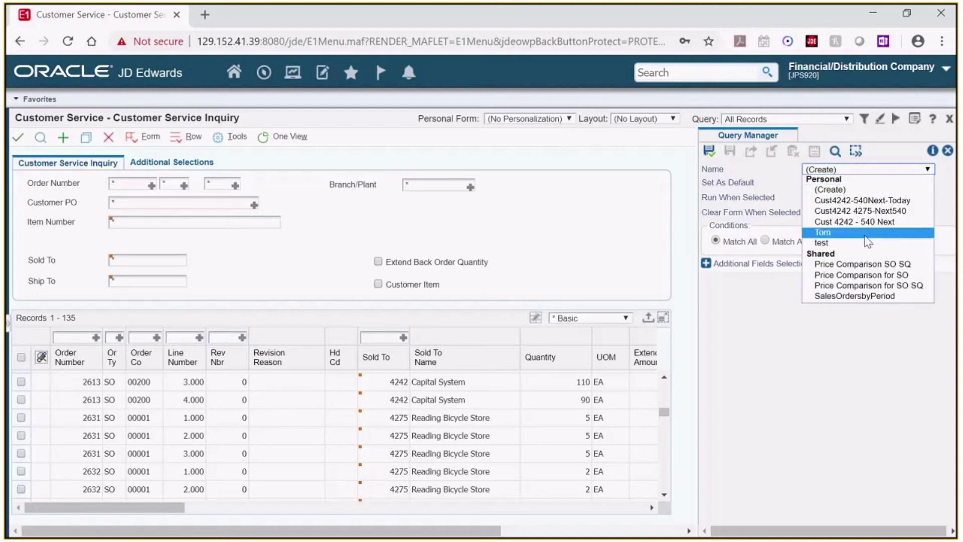